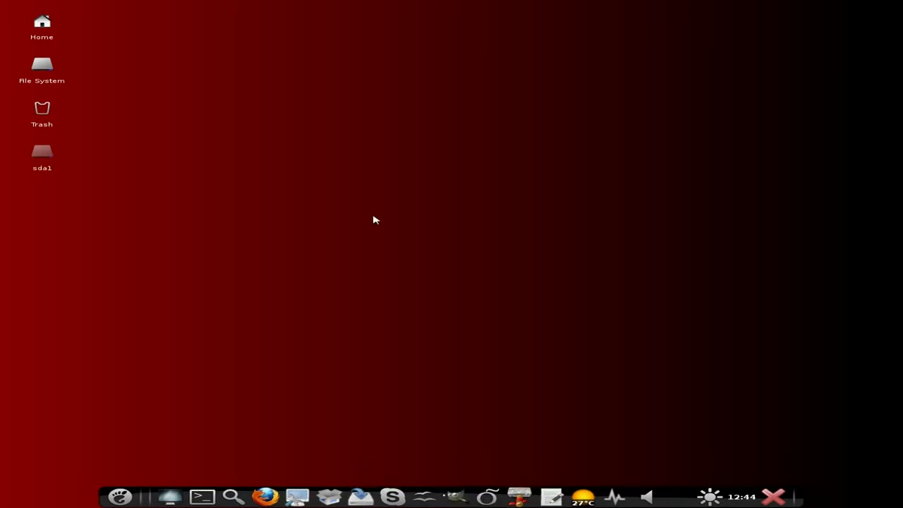
Open the Clementine window from its tray icon, close it, then quit Clementine from the tray menu
{"action": "mouse_move", "coordinate": [425, 5]}
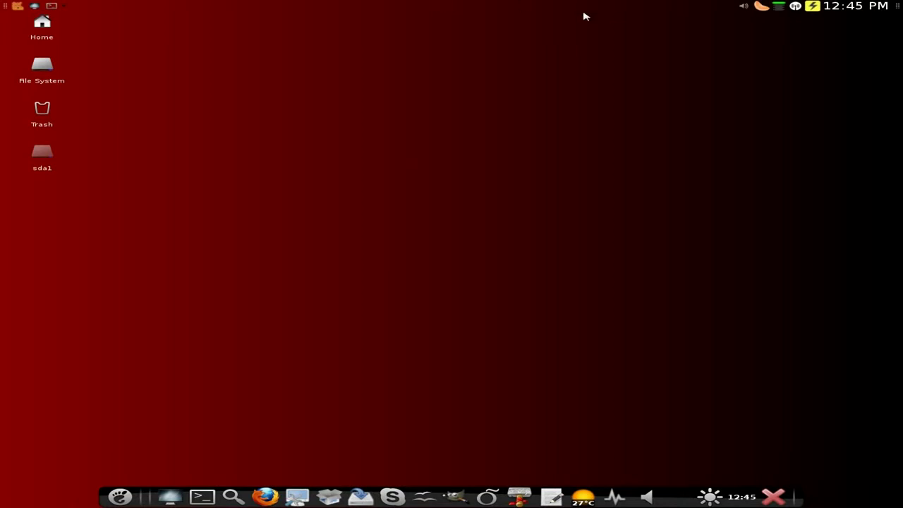
{"action": "left_click", "coordinate": [762, 6]}
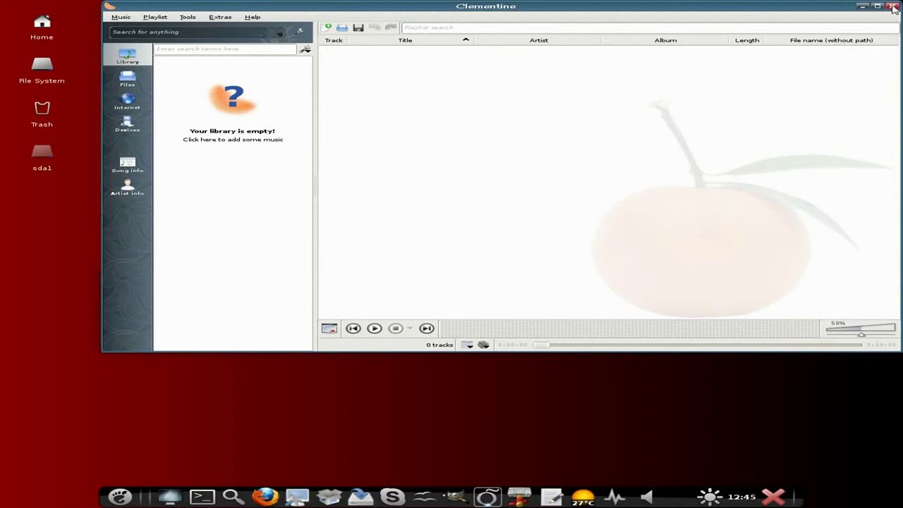
{"action": "left_click", "coordinate": [893, 7]}
{"action": "mouse_move", "coordinate": [712, 5]}
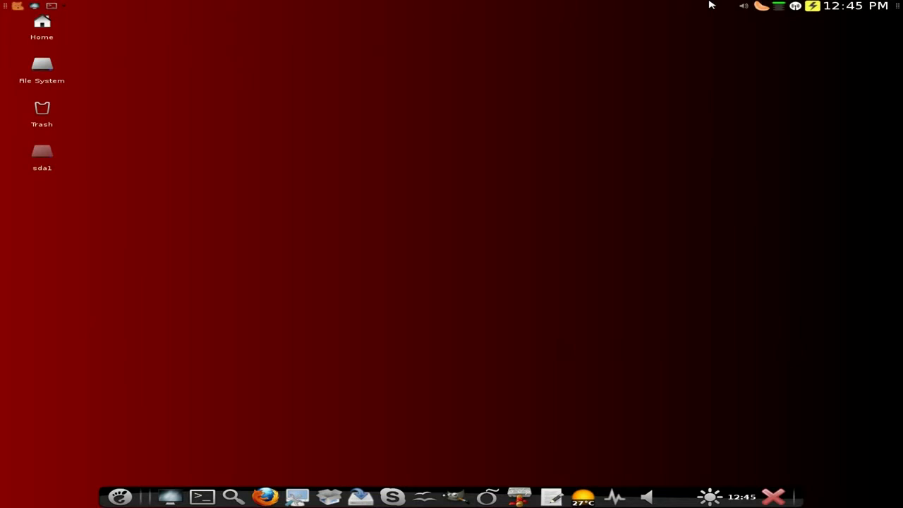
{"action": "right_click", "coordinate": [762, 6]}
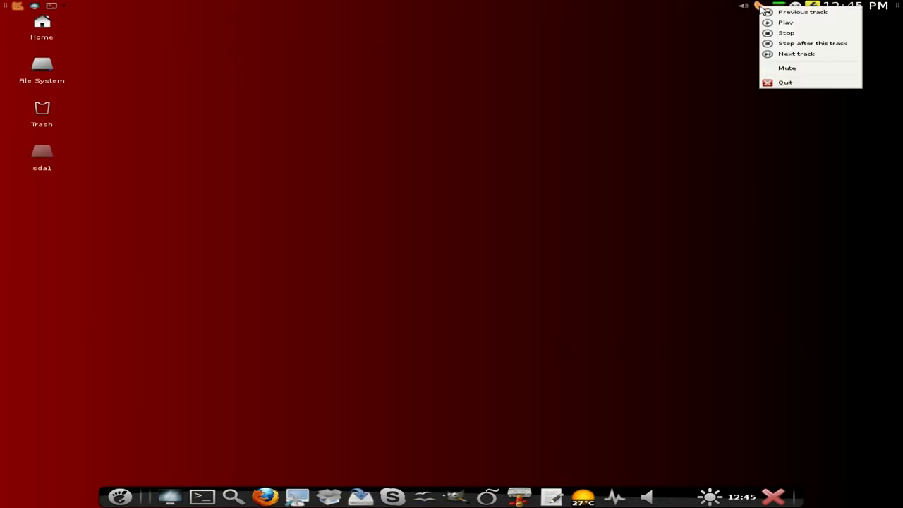
{"action": "left_click", "coordinate": [766, 83]}
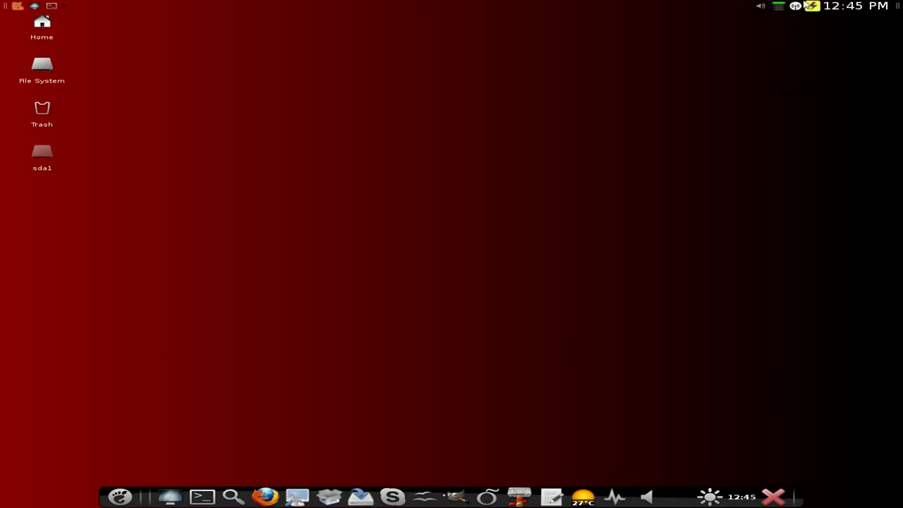
Change the power profile from Performance to Turbo using the yellow tray icon
{"action": "mouse_move", "coordinate": [854, 9]}
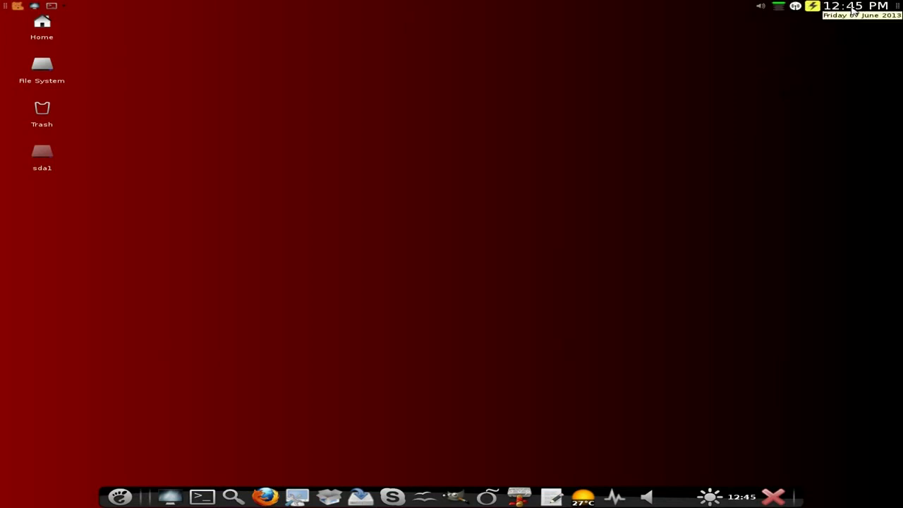
{"action": "left_click", "coordinate": [812, 9]}
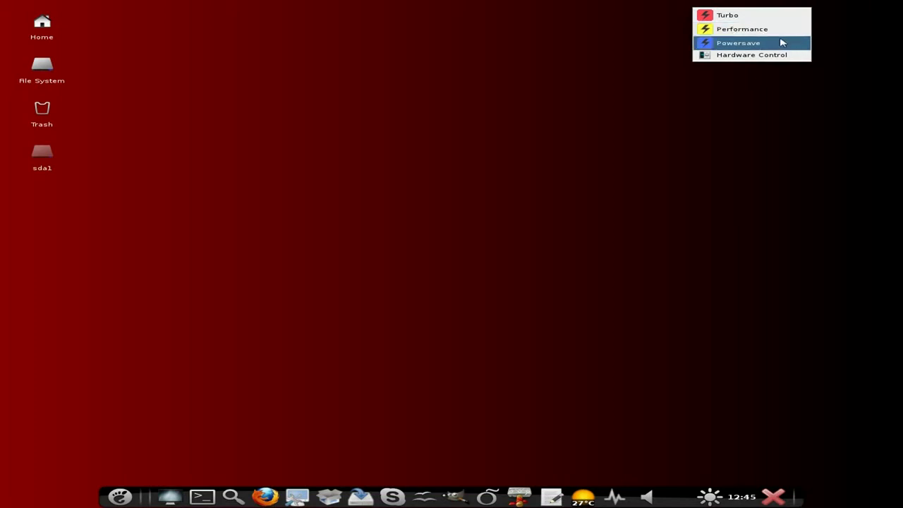
{"action": "left_click", "coordinate": [748, 16]}
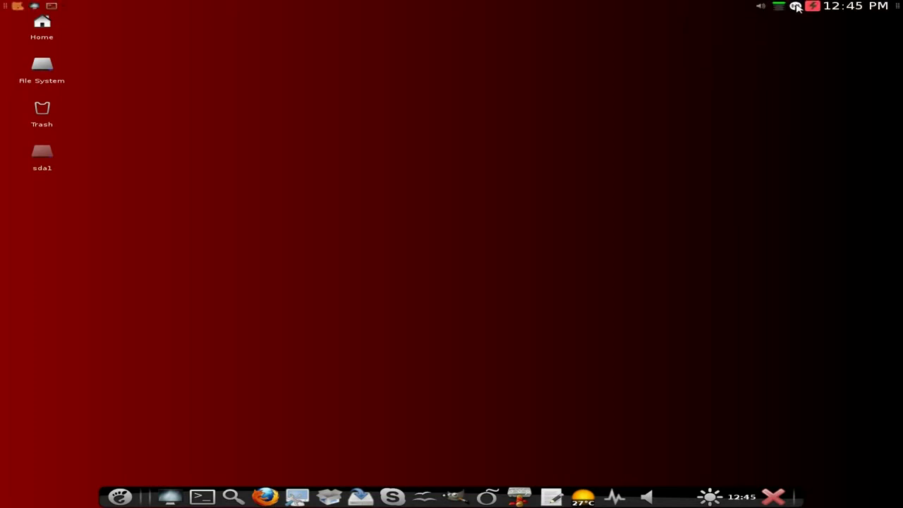
{"action": "mouse_move", "coordinate": [797, 7]}
{"action": "left_click", "coordinate": [762, 7]}
{"action": "left_click", "coordinate": [763, 7]}
{"action": "left_click", "coordinate": [51, 6]}
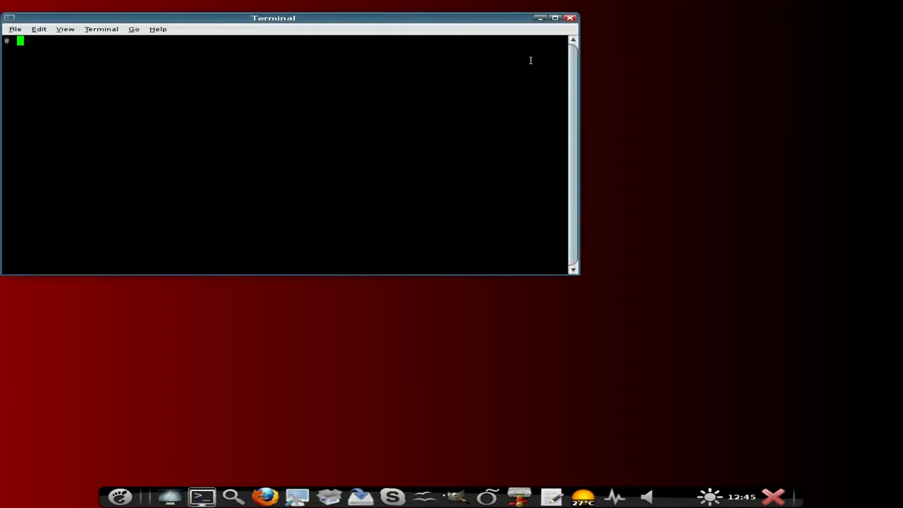
Close the terminal and browse the applications menu's Favorites, Filesystem and Internet categories
{"action": "left_click", "coordinate": [570, 18]}
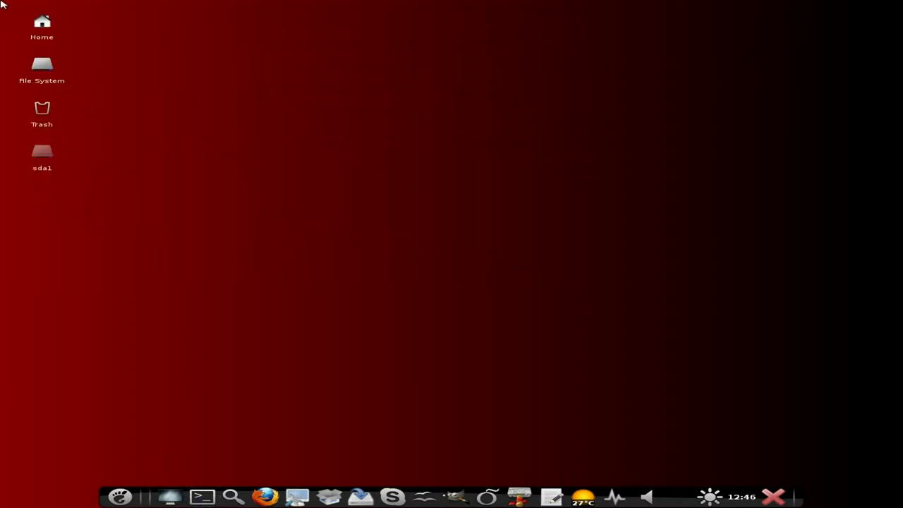
{"action": "mouse_move", "coordinate": [10, 4]}
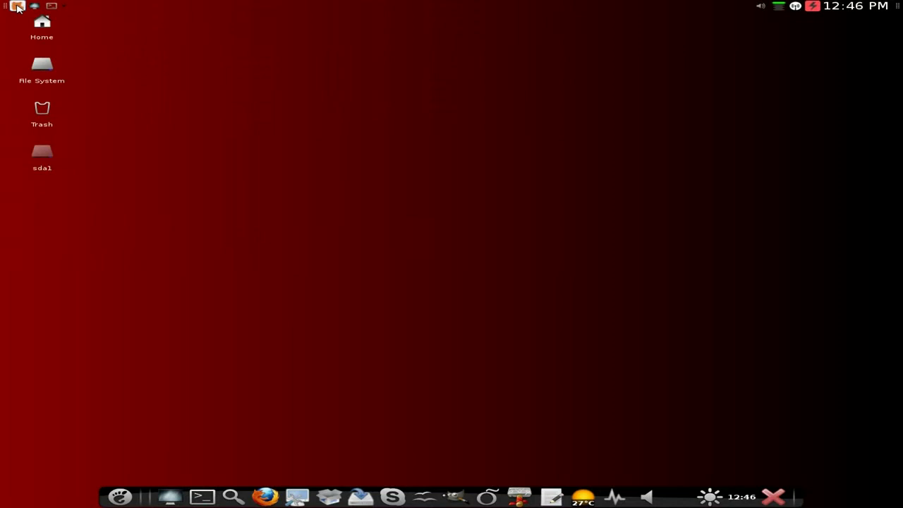
{"action": "left_click", "coordinate": [17, 6]}
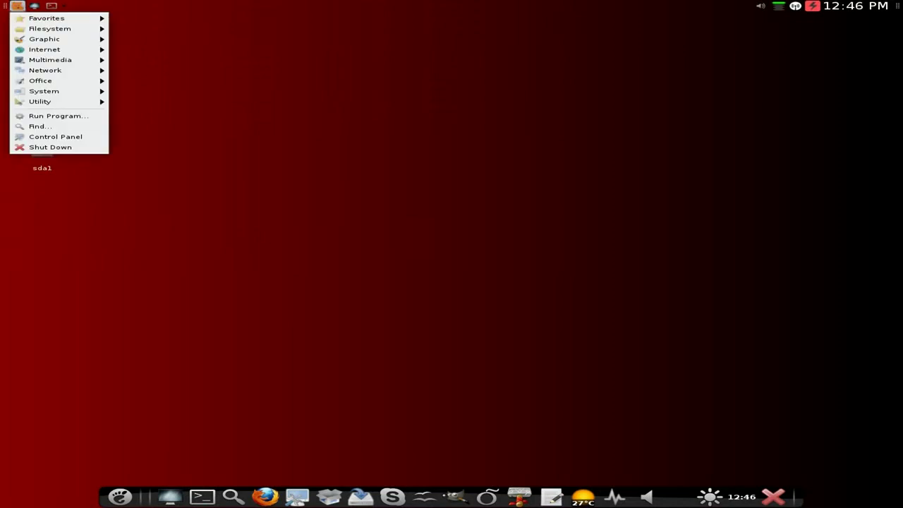
{"action": "mouse_move", "coordinate": [35, 15]}
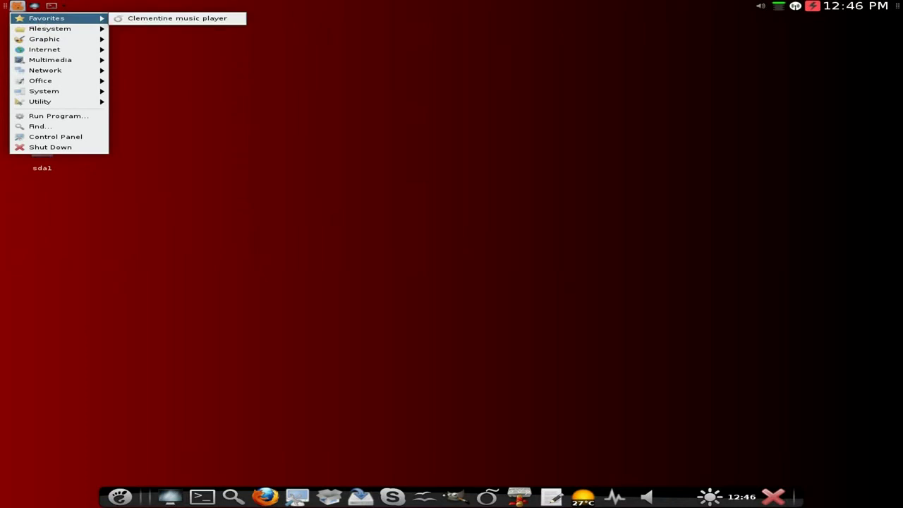
{"action": "mouse_move", "coordinate": [45, 31]}
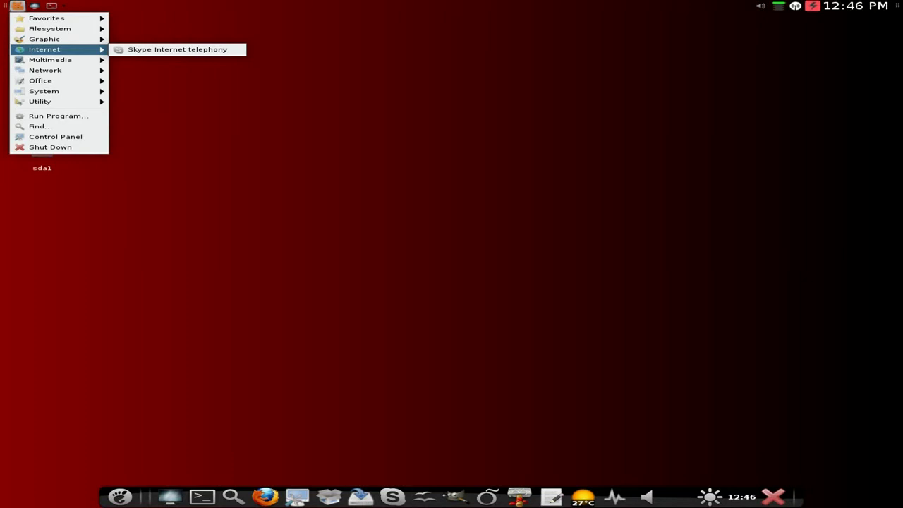
Move through the Multimedia and Network categories down to the System list with LxTask
{"action": "key", "text": "Down"}
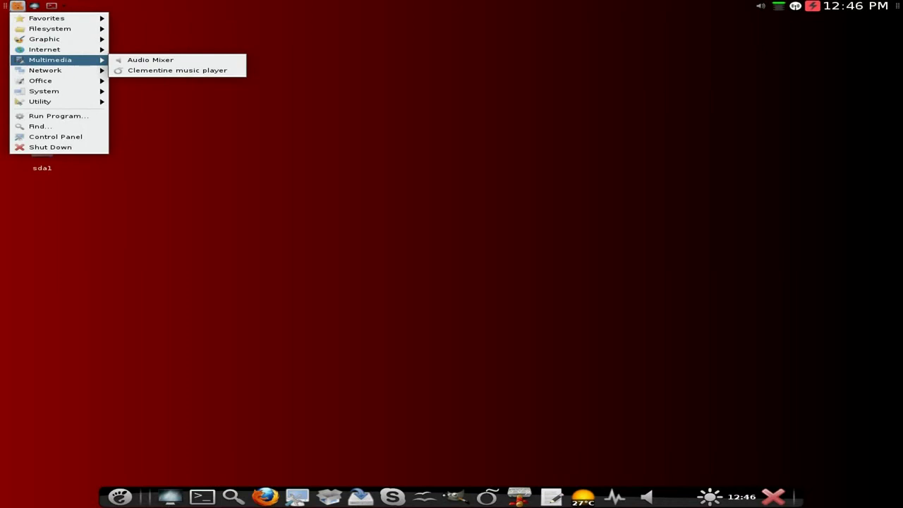
{"action": "key", "text": "Down"}
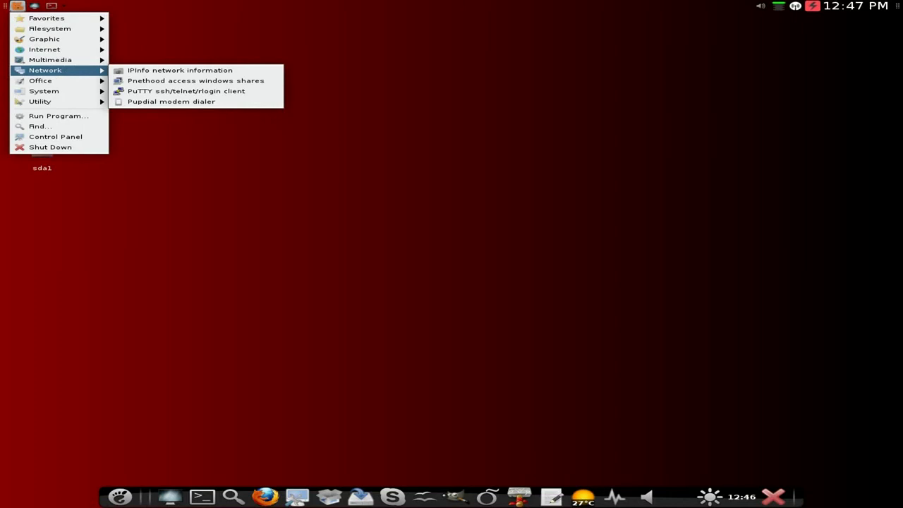
{"action": "mouse_move", "coordinate": [71, 85]}
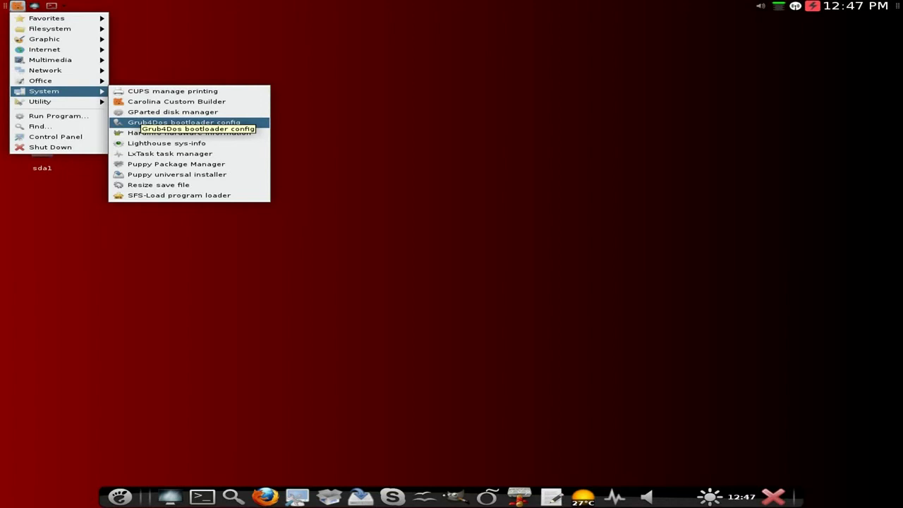
Launch LxTask from the System menu to view running processes, then quit it
{"action": "left_click", "coordinate": [148, 154]}
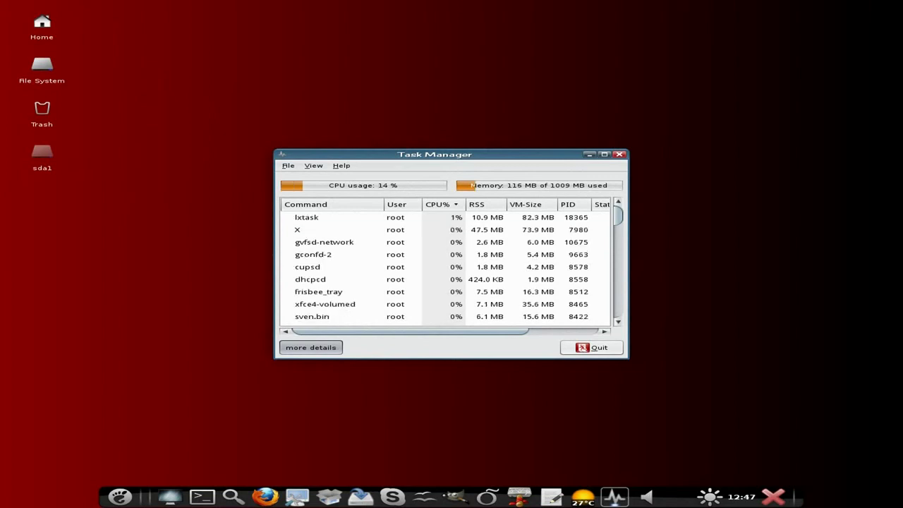
{"action": "left_click", "coordinate": [584, 351]}
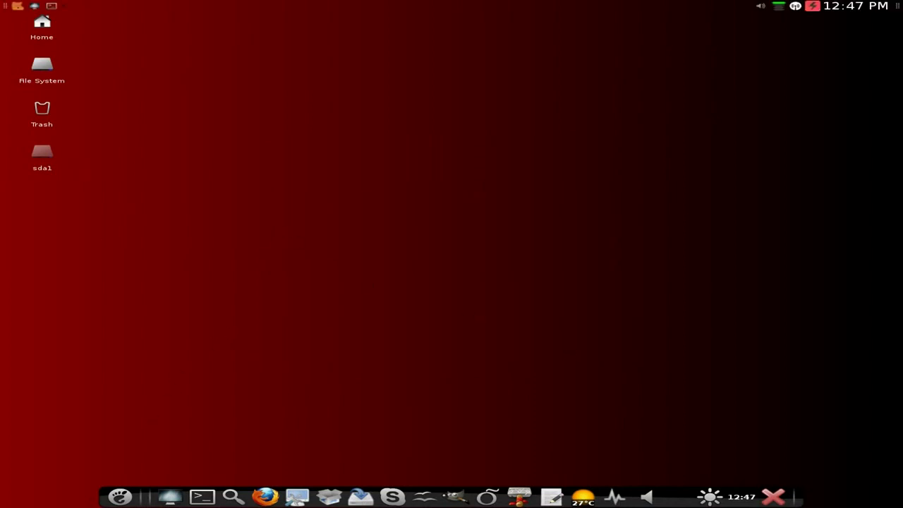
Open the applications menu from the top-left panel button
{"action": "left_click", "coordinate": [17, 6]}
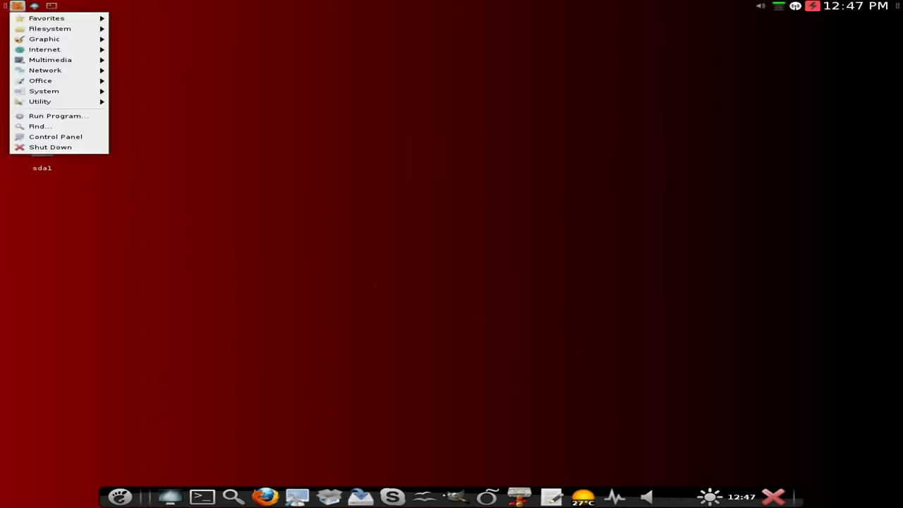
Launch the Control Panel, scroll through its Desktop settings list, then close it
{"action": "left_click", "coordinate": [64, 137]}
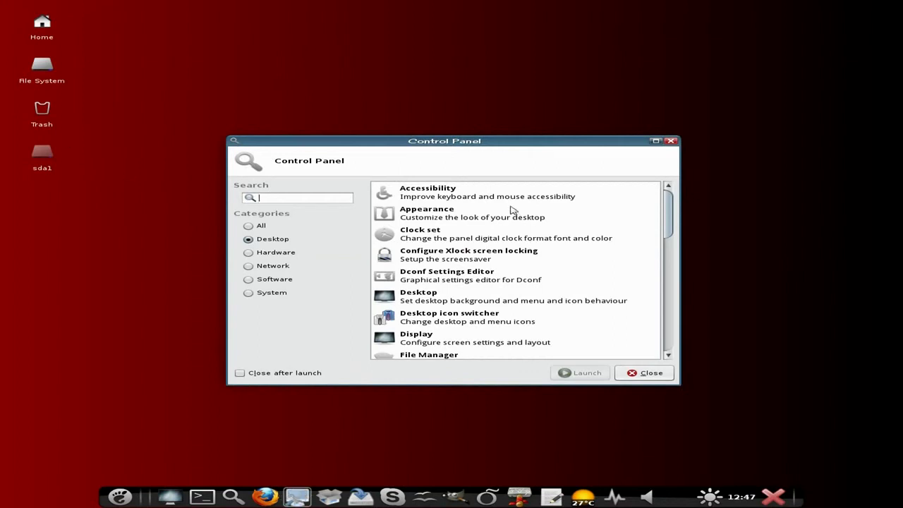
{"action": "scroll", "coordinate": [501, 219], "scroll_direction": "down", "scroll_amount": 2}
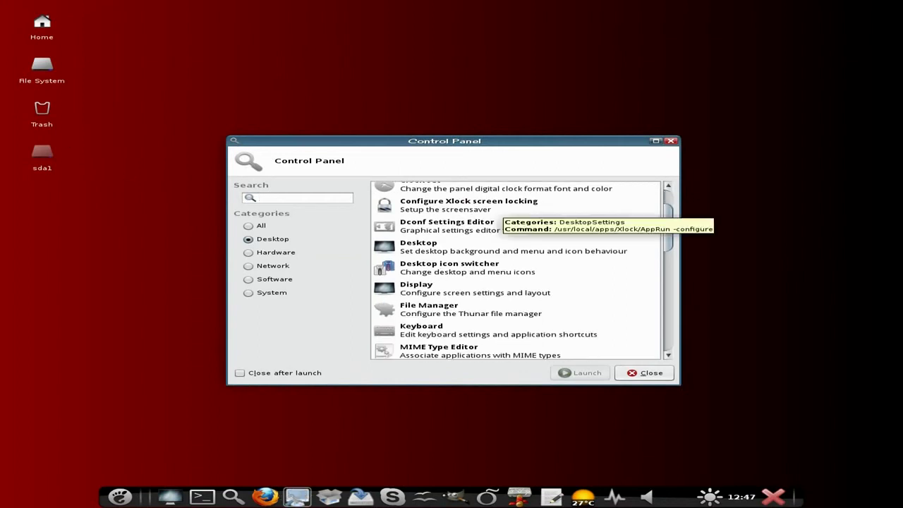
{"action": "scroll", "coordinate": [472, 276], "scroll_direction": "down", "scroll_amount": 3}
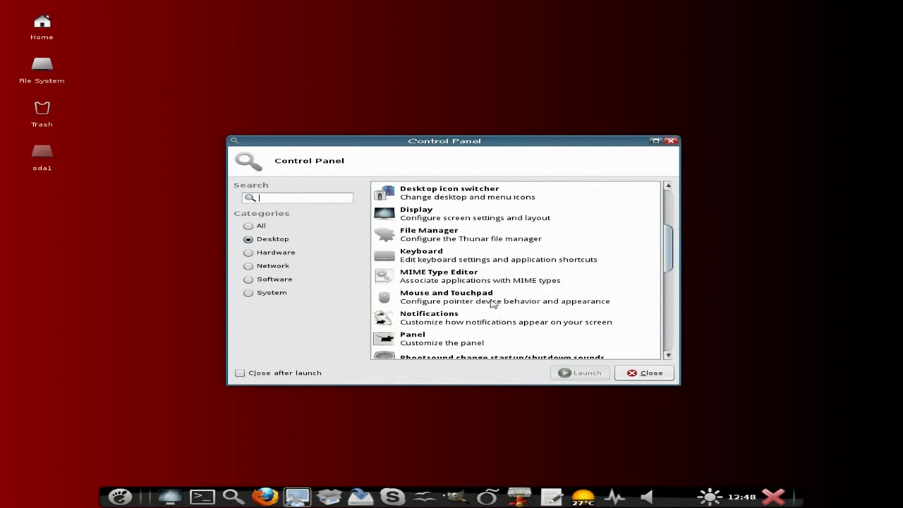
{"action": "scroll", "coordinate": [467, 333], "scroll_direction": "down", "scroll_amount": 2}
{"action": "scroll", "coordinate": [466, 335], "scroll_direction": "down", "scroll_amount": 2}
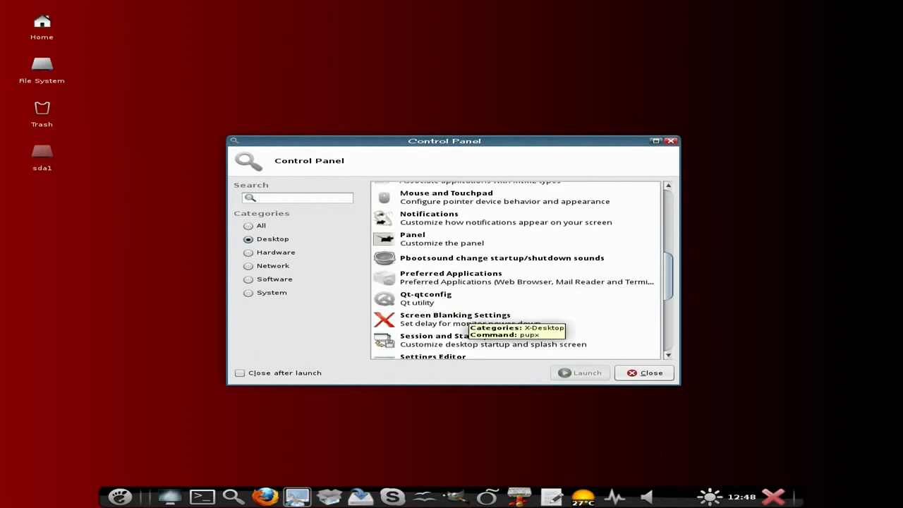
{"action": "scroll", "coordinate": [468, 323], "scroll_direction": "down", "scroll_amount": 4}
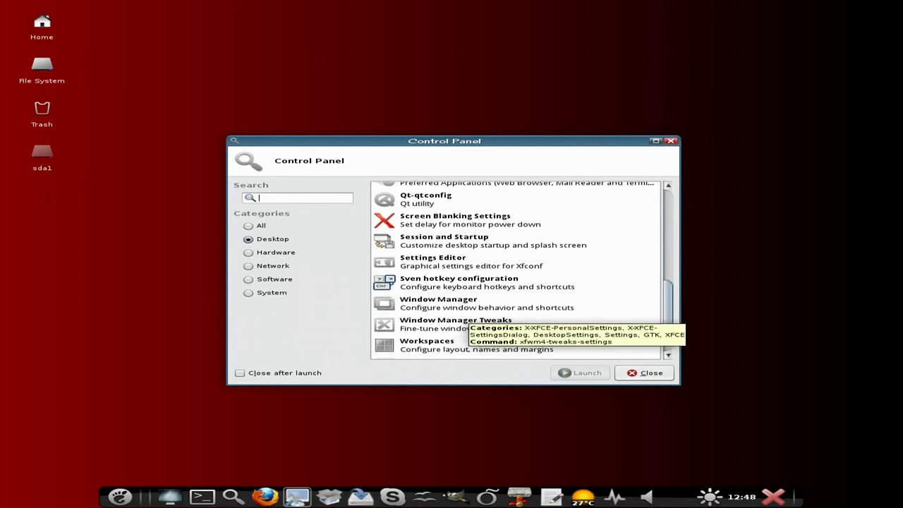
{"action": "left_click", "coordinate": [645, 376]}
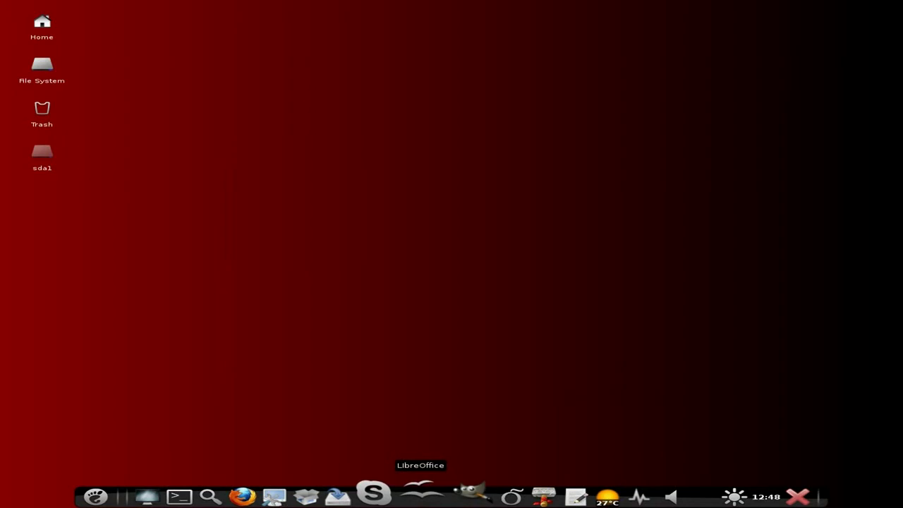
Launch LibreOffice, create a new Impress presentation, and maximize its window
{"action": "left_click", "coordinate": [423, 494]}
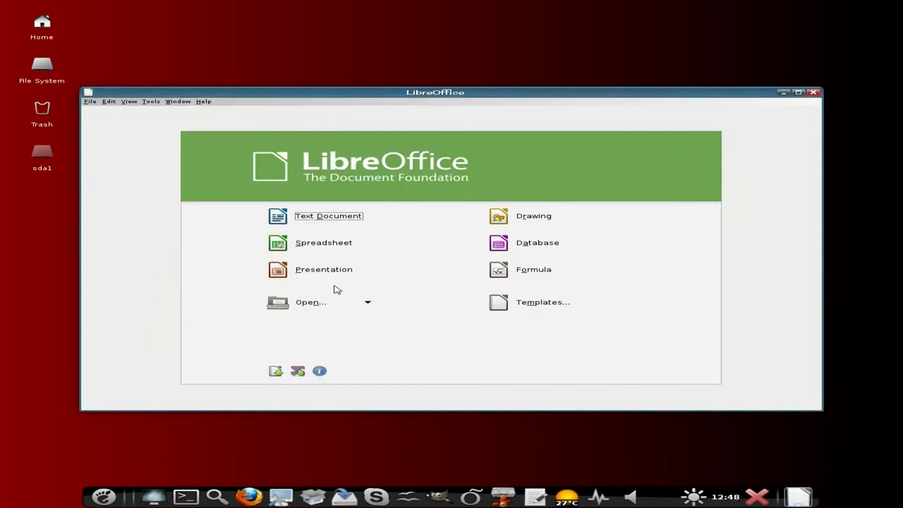
{"action": "left_click", "coordinate": [316, 273]}
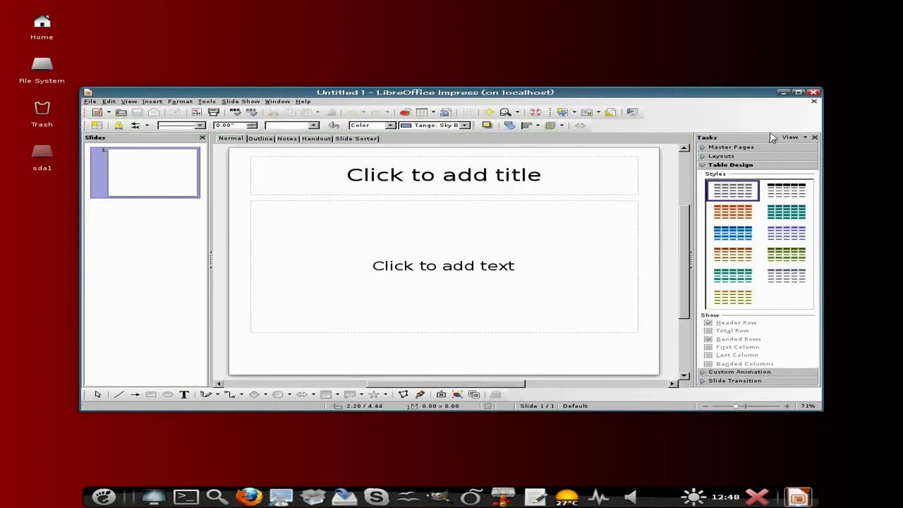
{"action": "left_click", "coordinate": [799, 94]}
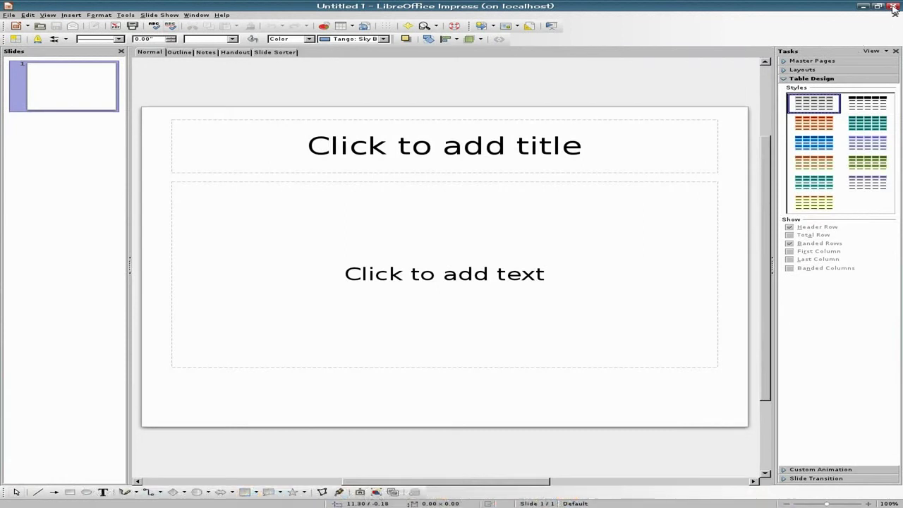
List the puppy-carolina Multimedia packages, scroll through them, and maximize the Package Manager window
{"action": "left_click", "coordinate": [894, 7]}
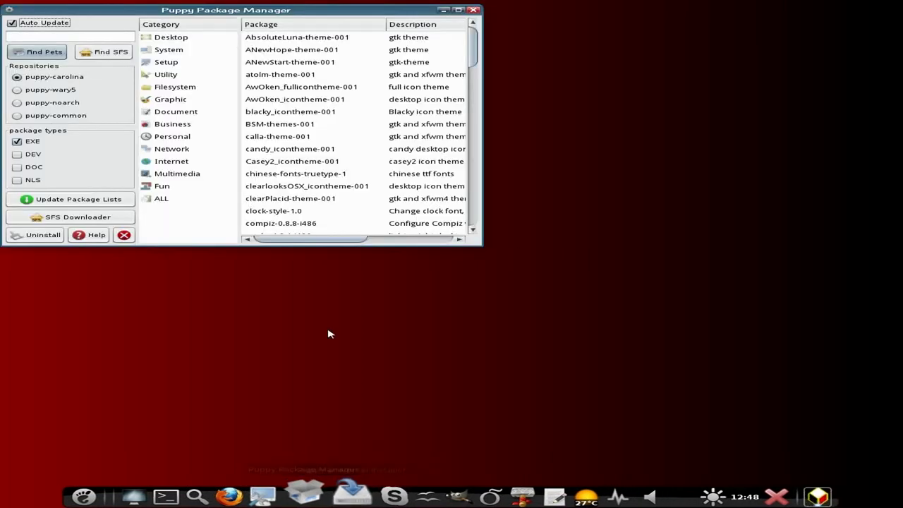
{"action": "left_click", "coordinate": [185, 176]}
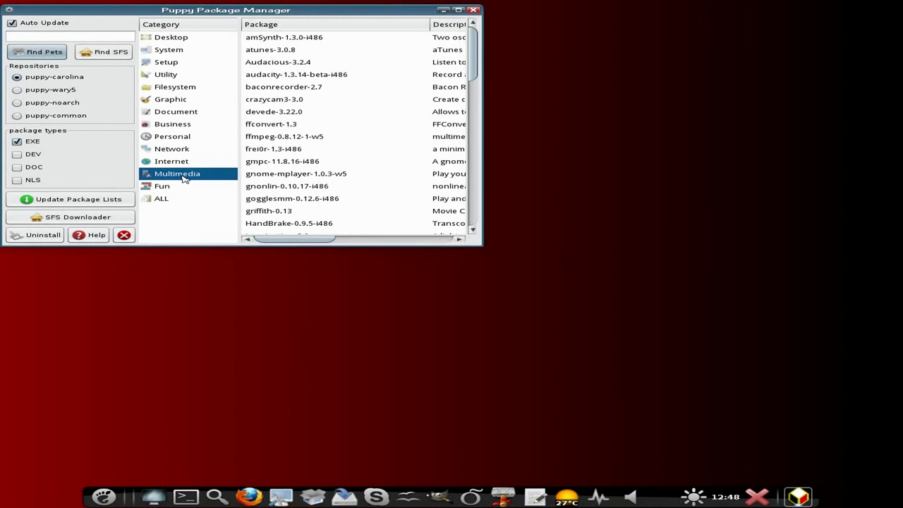
{"action": "scroll", "coordinate": [360, 134], "scroll_direction": "down", "scroll_amount": 2}
{"action": "scroll", "coordinate": [360, 134], "scroll_direction": "down", "scroll_amount": 6}
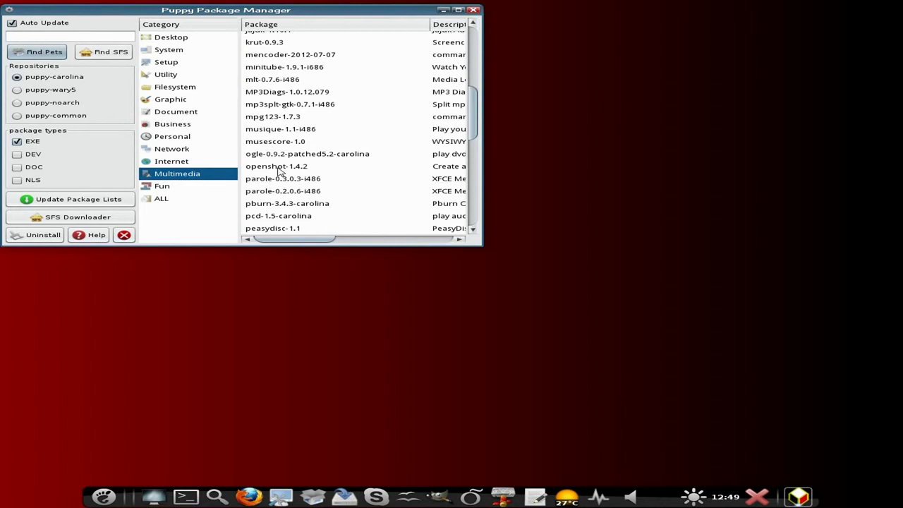
{"action": "left_click", "coordinate": [458, 11]}
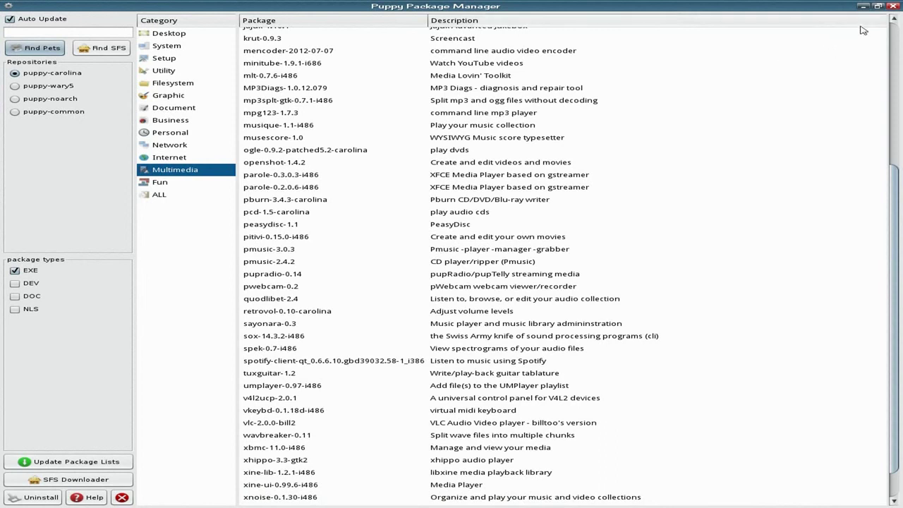
Close the maximized Puppy Package Manager window from its top-right corner
{"action": "left_click", "coordinate": [894, 8]}
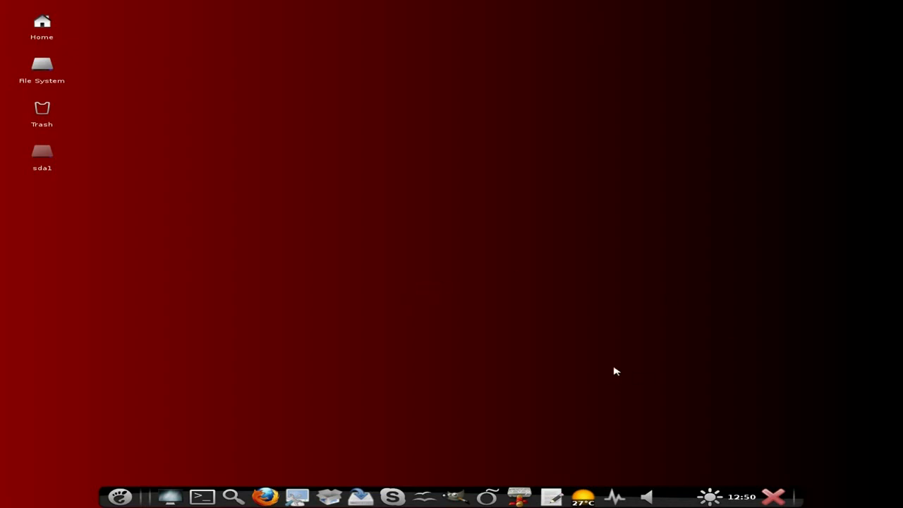
Launch Firefox from the dock, reach Google News via Google, and scroll to the NSA/FBI story
{"action": "left_click", "coordinate": [268, 494]}
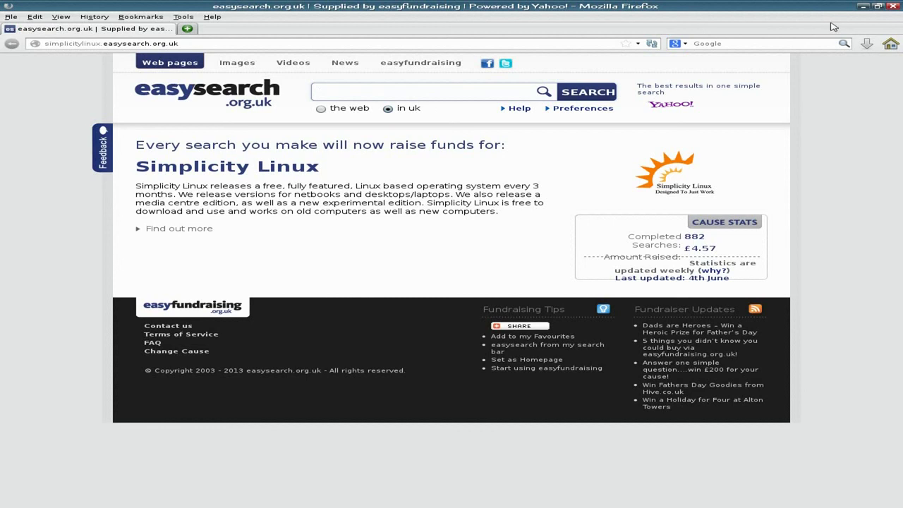
{"action": "left_click", "coordinate": [843, 44]}
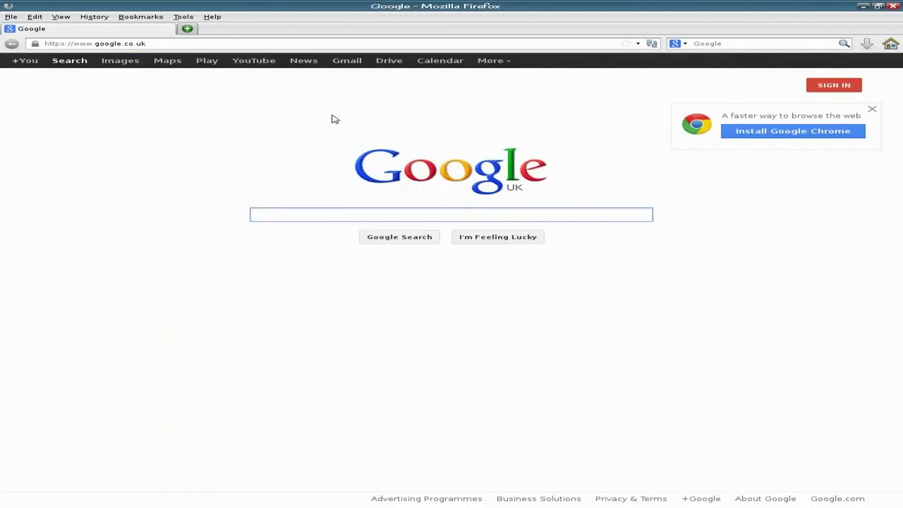
{"action": "left_click", "coordinate": [305, 64]}
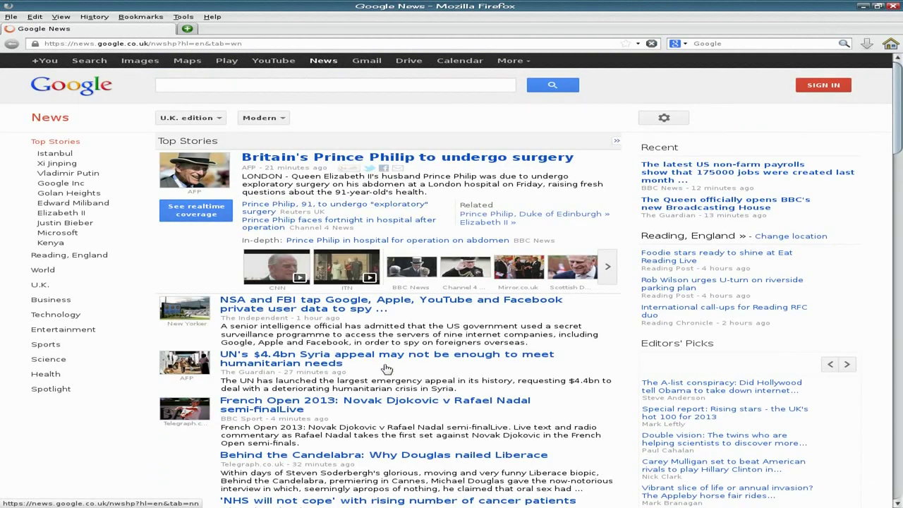
{"action": "scroll", "coordinate": [409, 323], "scroll_direction": "down", "scroll_amount": 2}
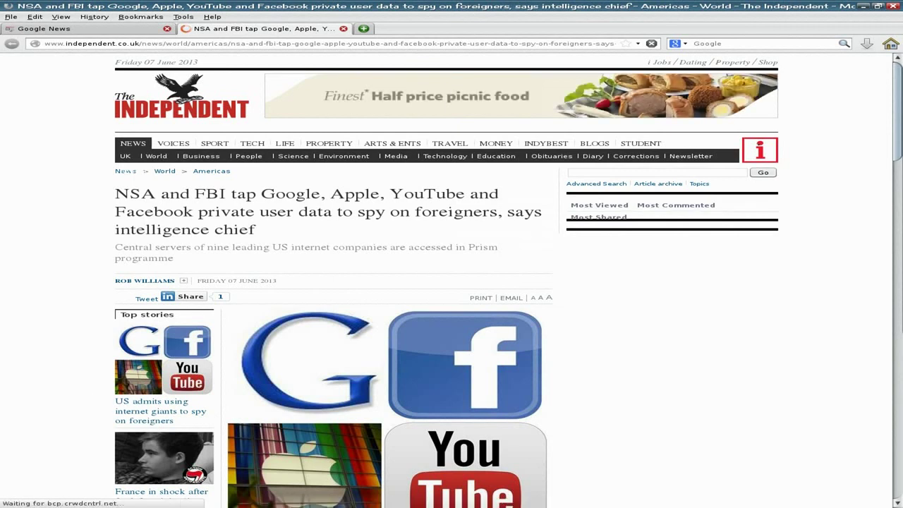
Scroll further down the Independent article, then confirm terminating the unresponsive Firefox window
{"action": "scroll", "coordinate": [87, 377], "scroll_direction": "down", "scroll_amount": 6}
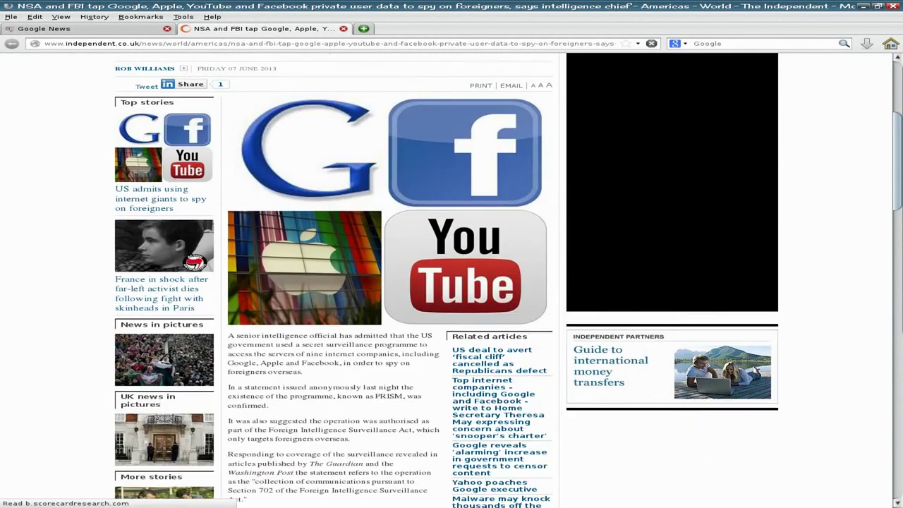
{"action": "scroll", "coordinate": [451, 282], "scroll_direction": "down", "scroll_amount": 2}
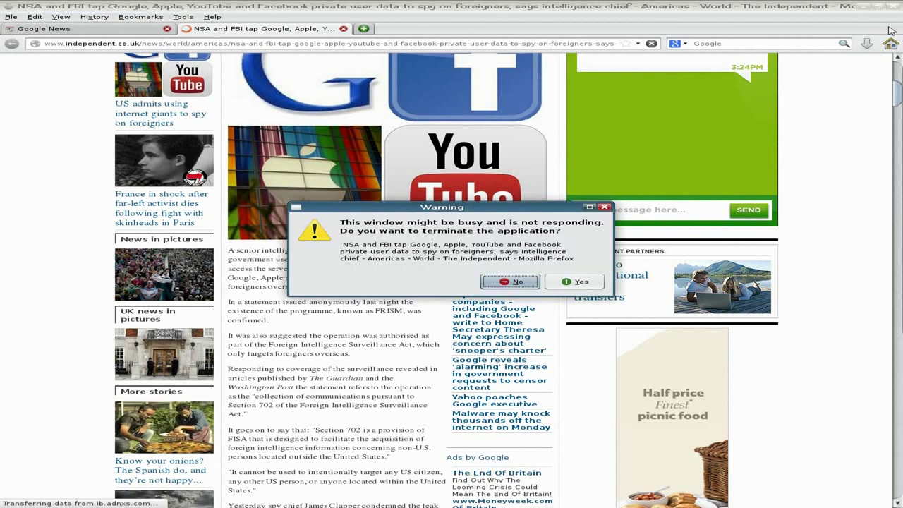
{"action": "left_click", "coordinate": [576, 285]}
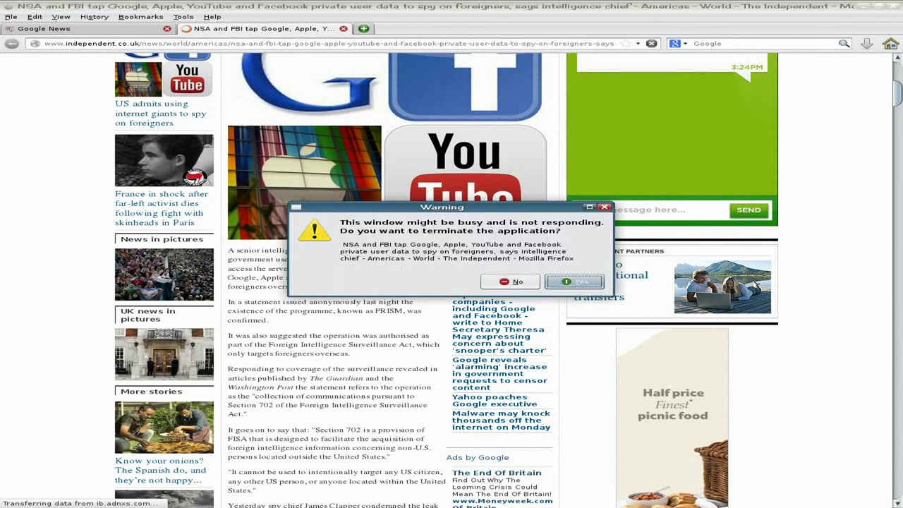